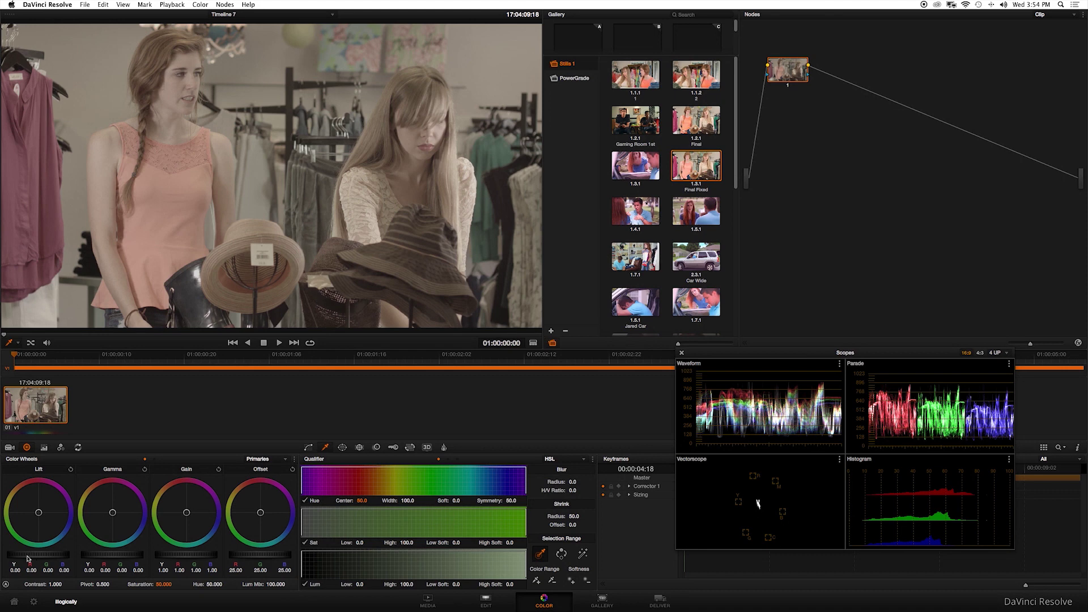
# Lower Lift slightly, nudge Gamma up and raise Gain to 1.21 on node 1, then add node 2
pyautogui.moveTo(15, 558); pyautogui.dragTo(33, 560)
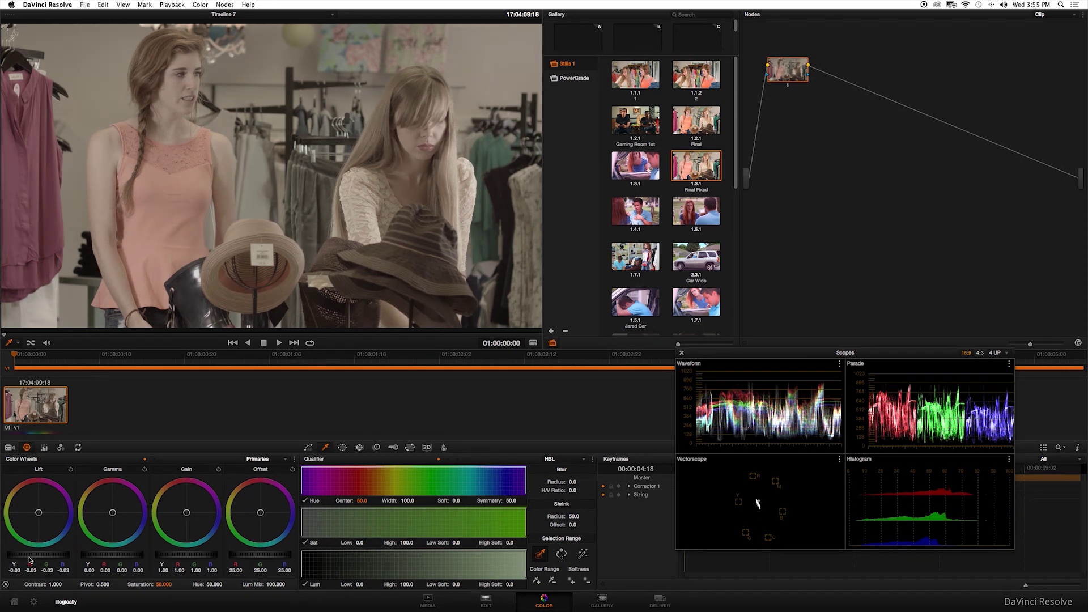
pyautogui.moveTo(108, 559); pyautogui.dragTo(115, 559)
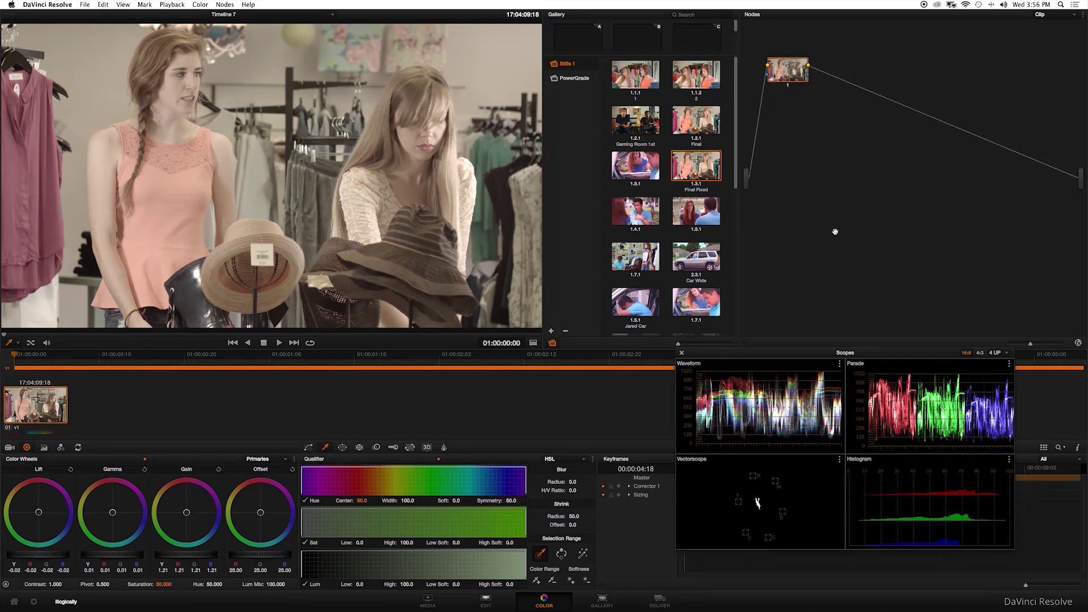
pyautogui.hotkey('alt', 's')
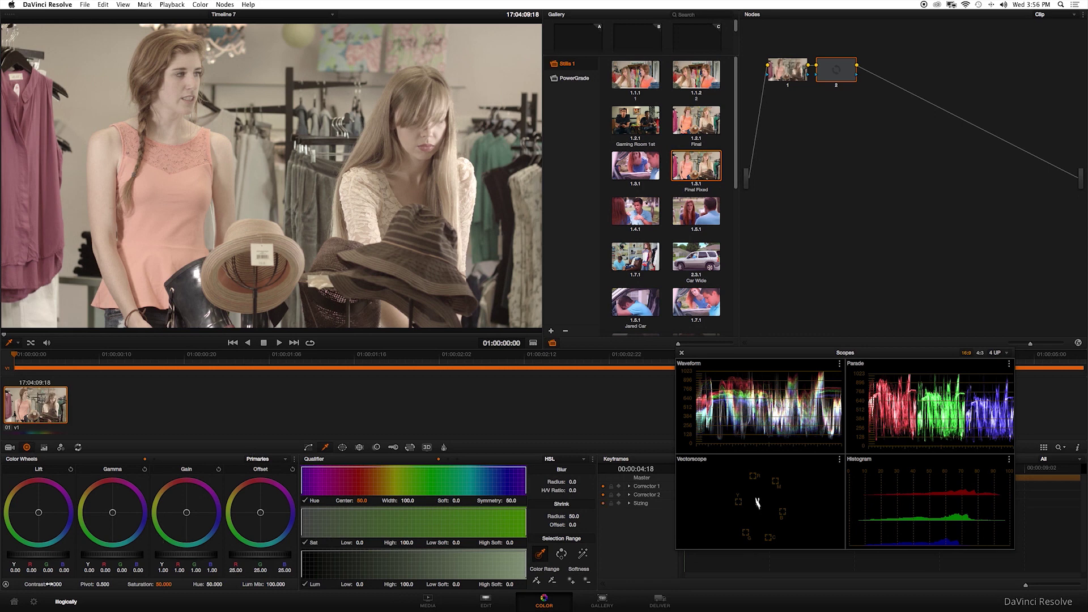
# Set node 2's contrast to 1.100 and saturation to 92, then add a third node
pyautogui.click(50, 584)
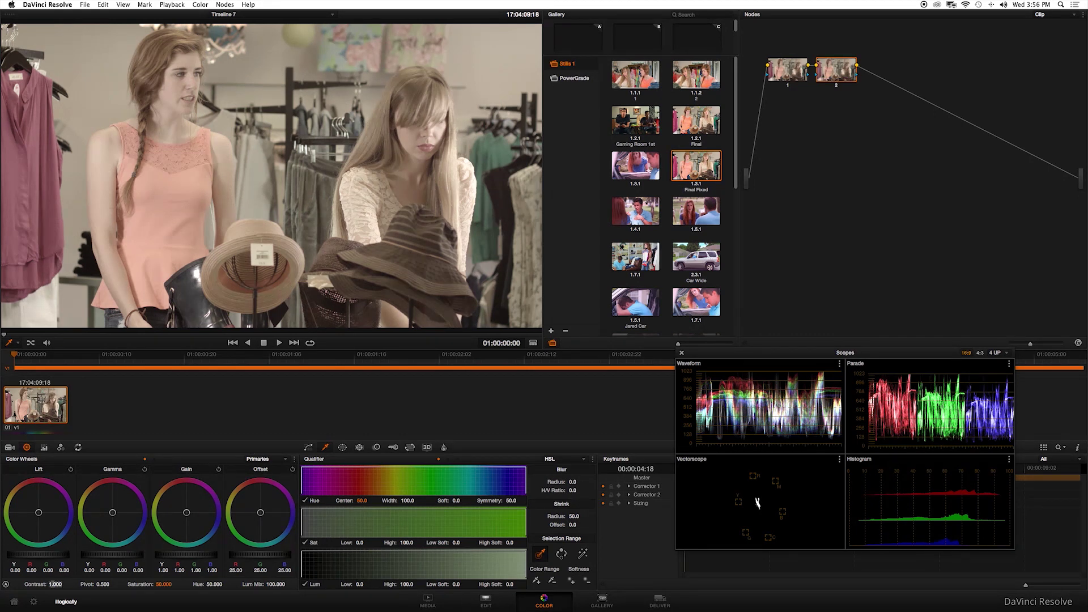
pyautogui.write('1.1')
pyautogui.press('Return')
pyautogui.click(163, 585)
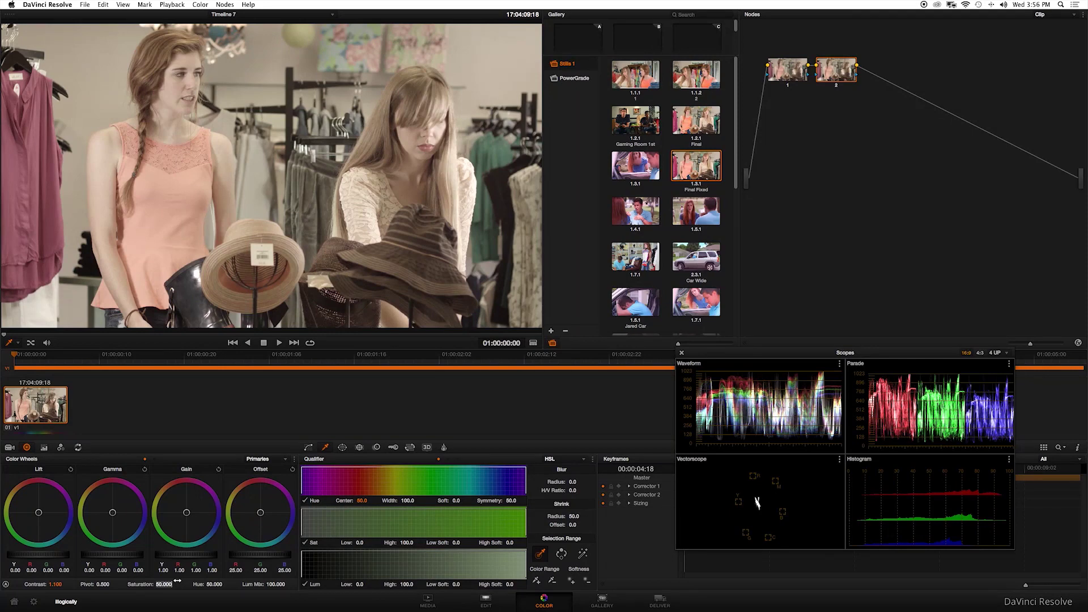
pyautogui.write('92')
pyautogui.press('Return')
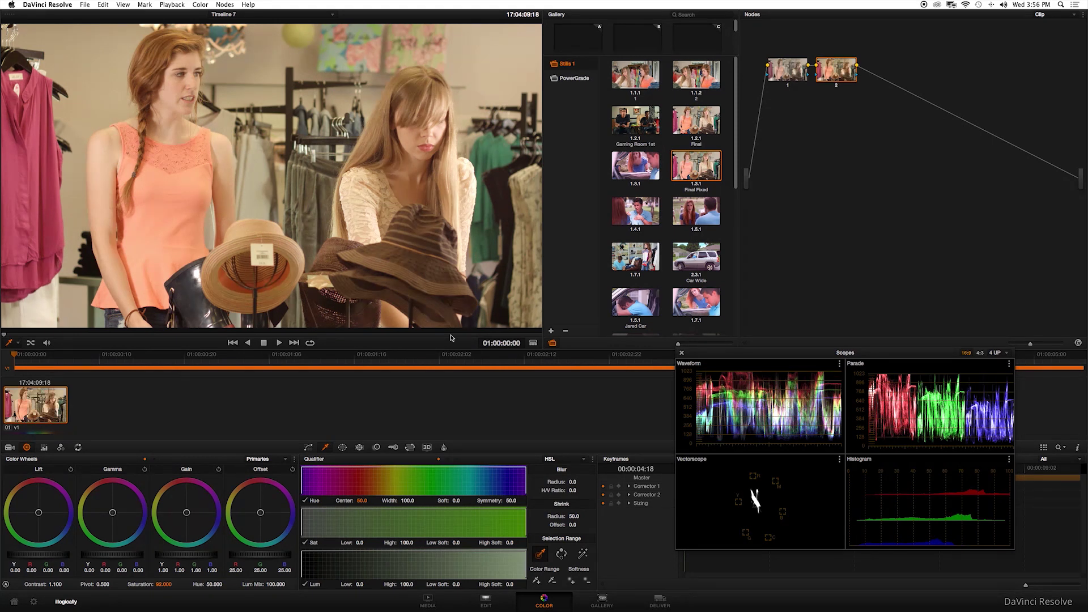
pyautogui.hotkey('alt', 's')
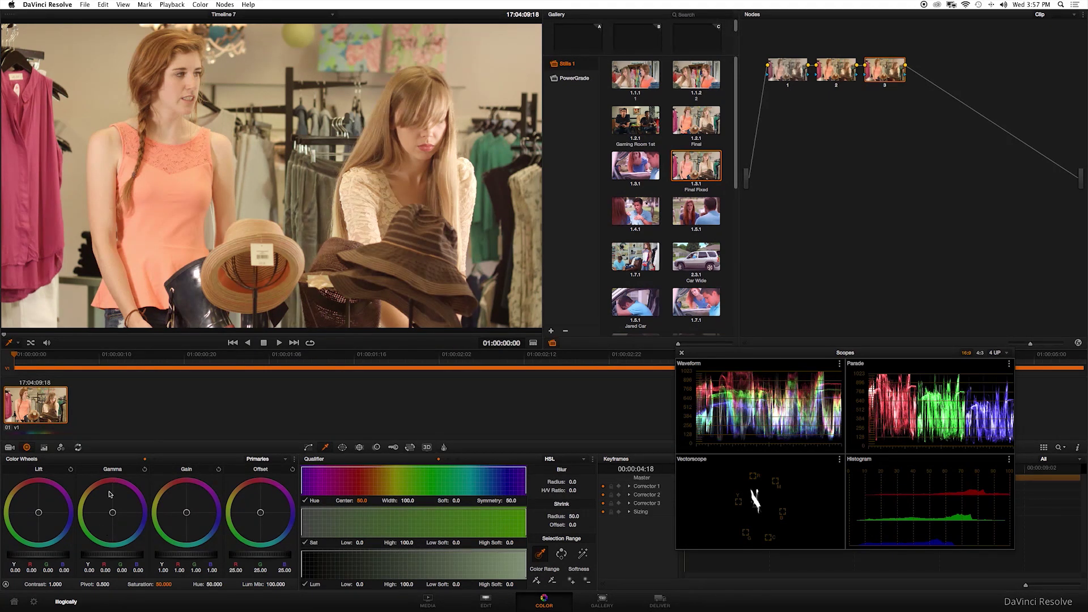
# Shift node 3's Gamma toward blue (R -0.04, B 0.04), then add a fourth node
pyautogui.moveTo(126, 534); pyautogui.dragTo(141, 544)
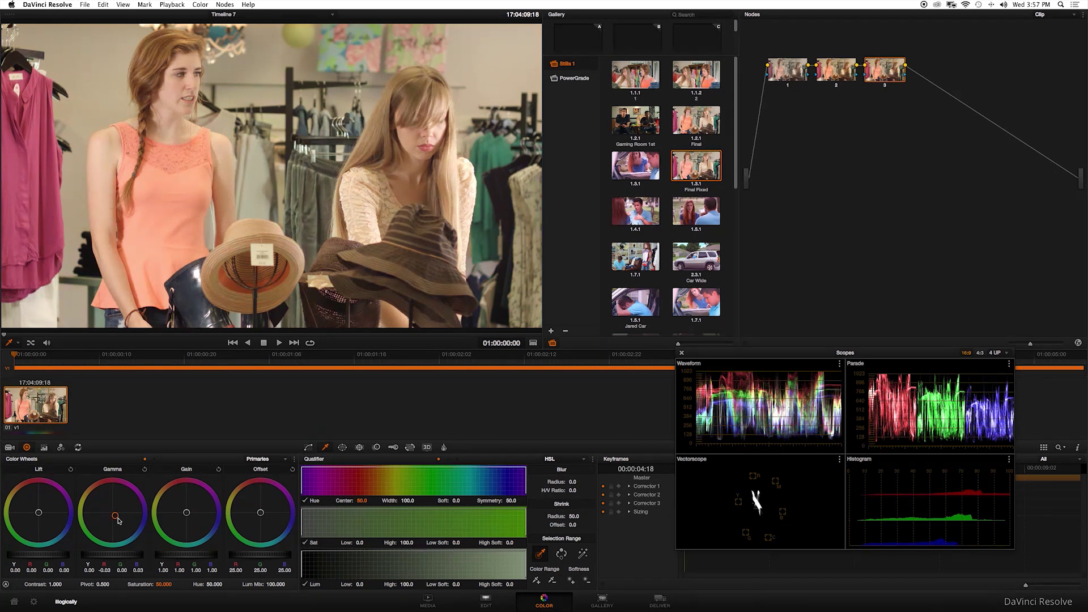
pyautogui.moveTo(126, 530); pyautogui.dragTo(128, 532)
pyautogui.hotkey('alt', 's')
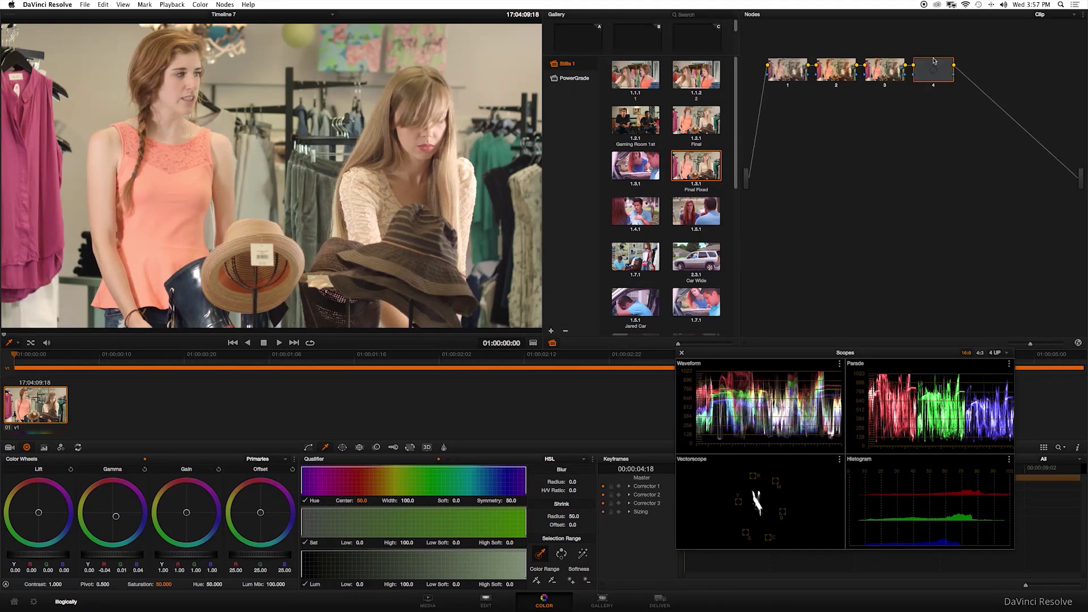
# Toggle Gang Custom Curves and lift a point on node 4's luminance curve, then add node 5
pyautogui.click(308, 449)
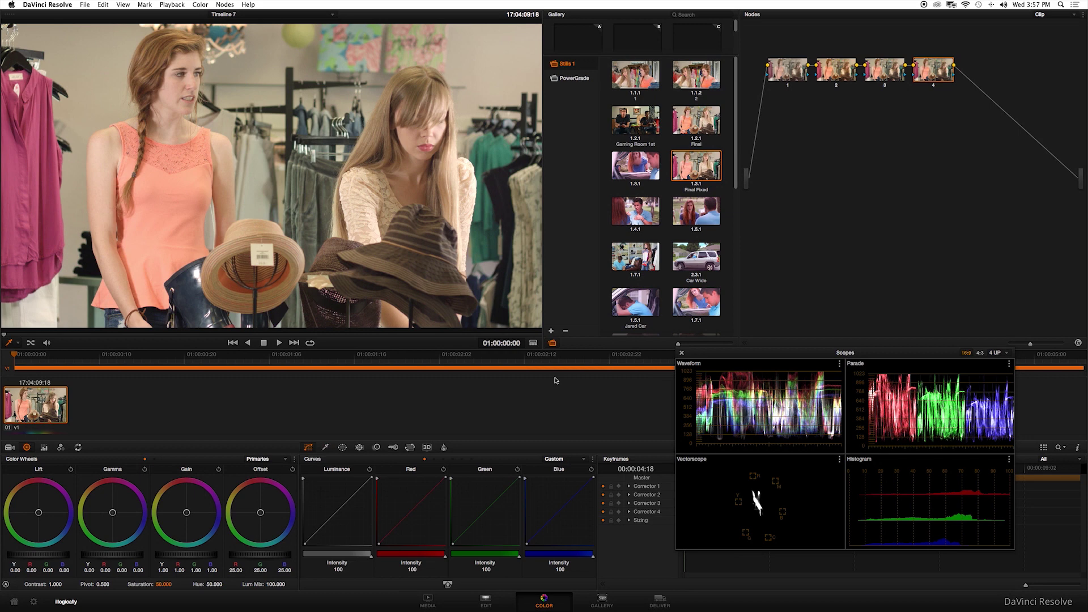
pyautogui.click(593, 460)
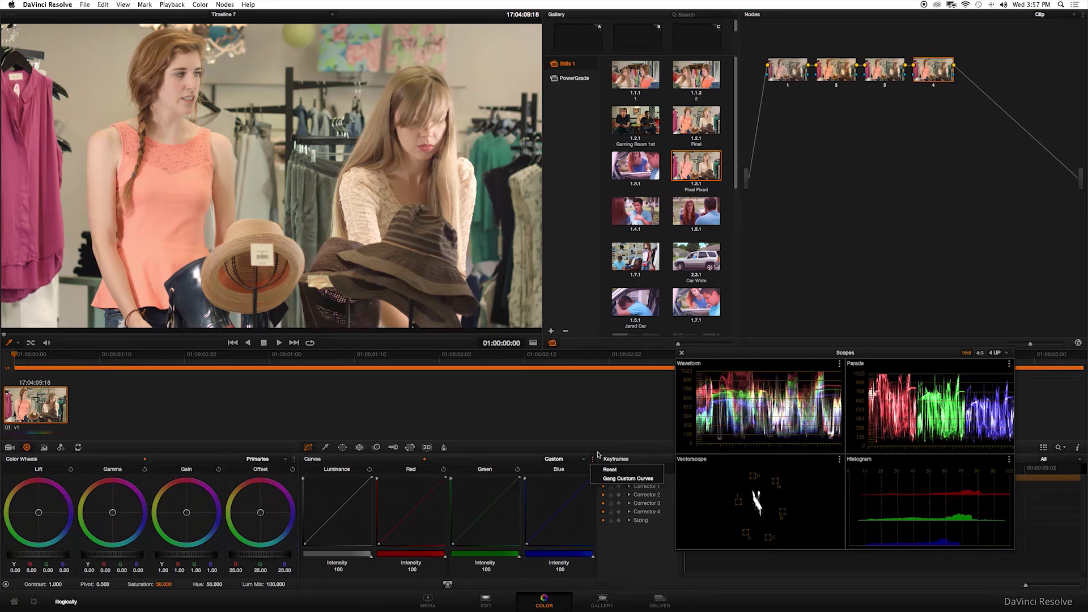
pyautogui.click(606, 480)
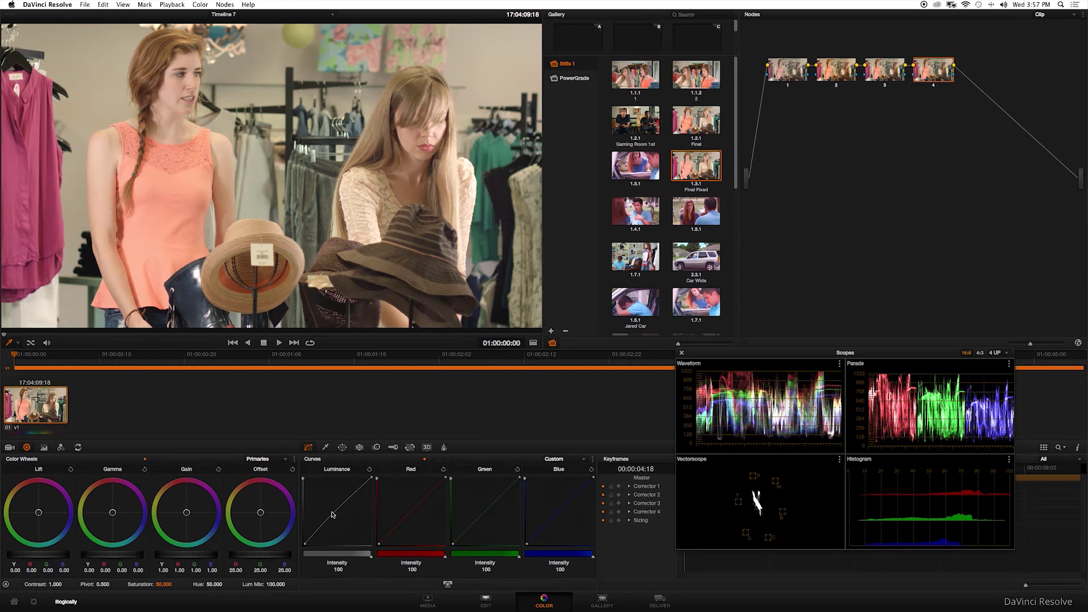
pyautogui.moveTo(333, 516); pyautogui.dragTo(333, 514)
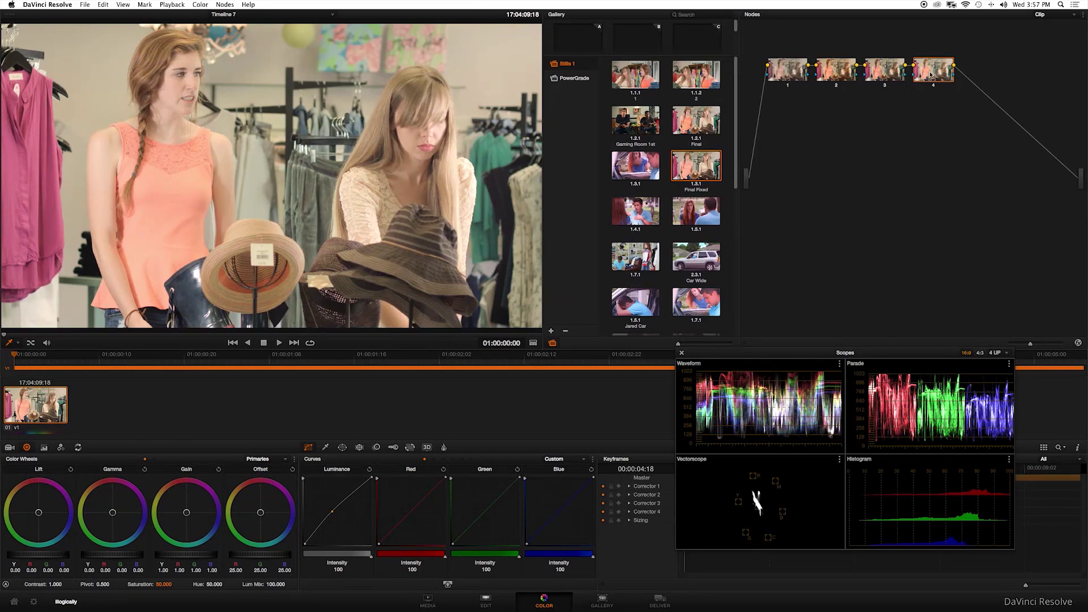
pyautogui.hotkey('alt', 's')
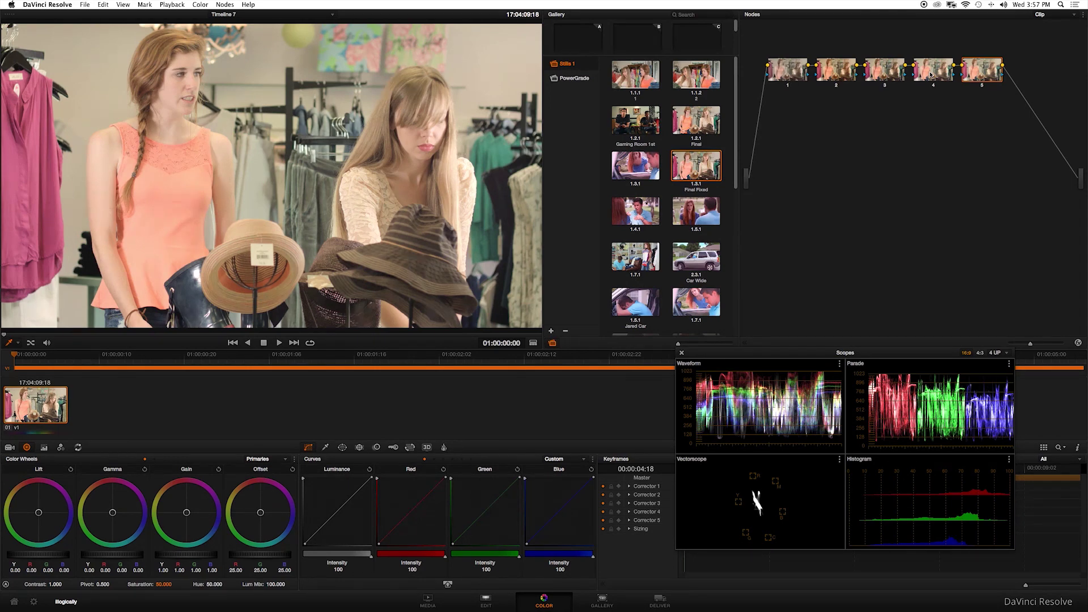
# Replace node 5 with a fresh node and view the pink shirt key (hue 25.4) isolated on grey
pyautogui.press('Delete')
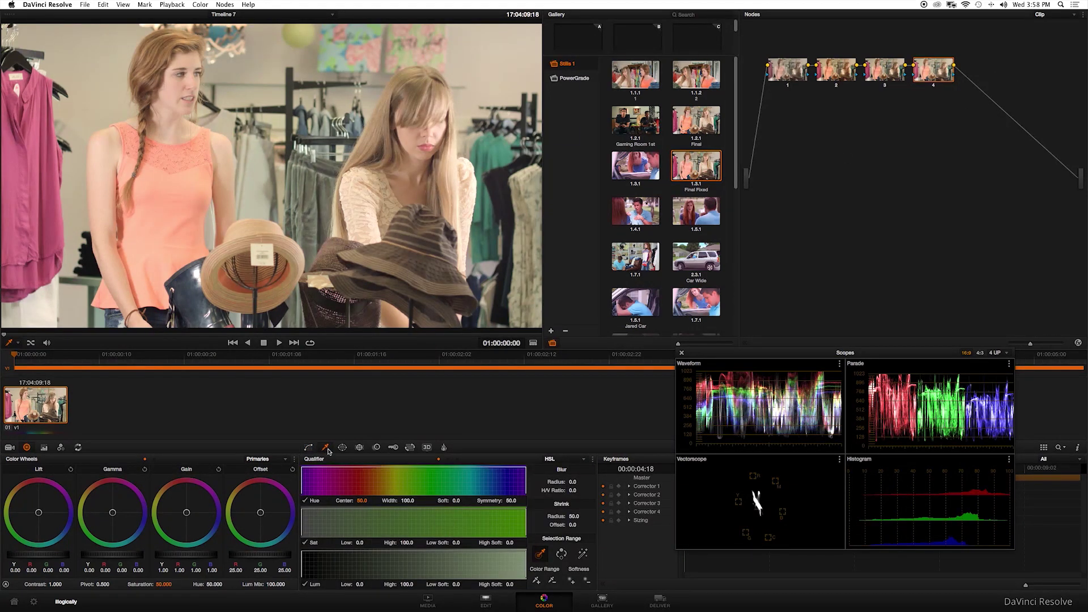
pyautogui.hotkey('alt', 's')
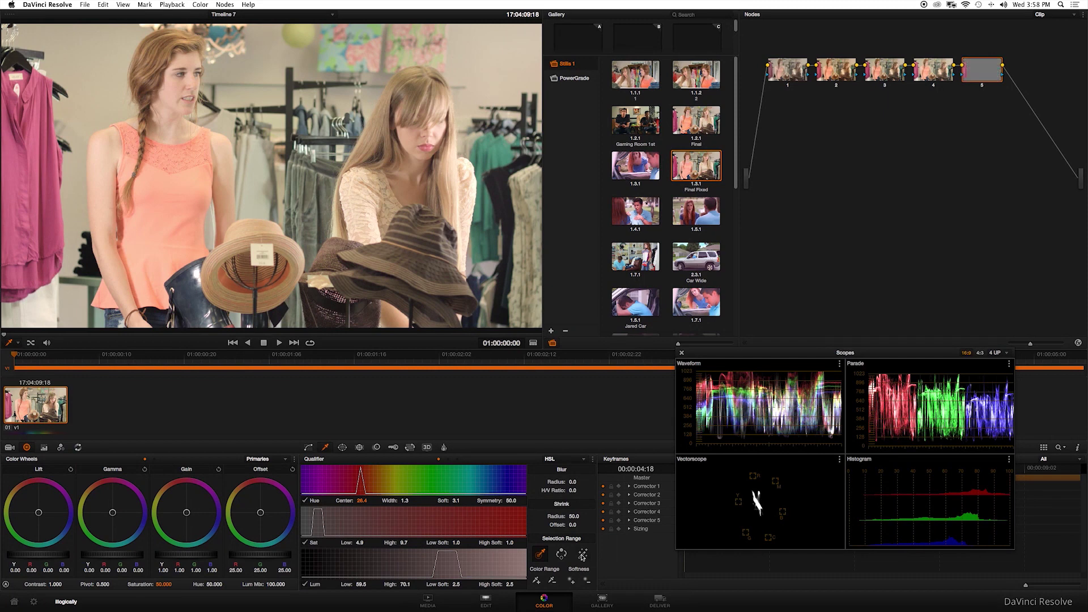
pyautogui.click(582, 556)
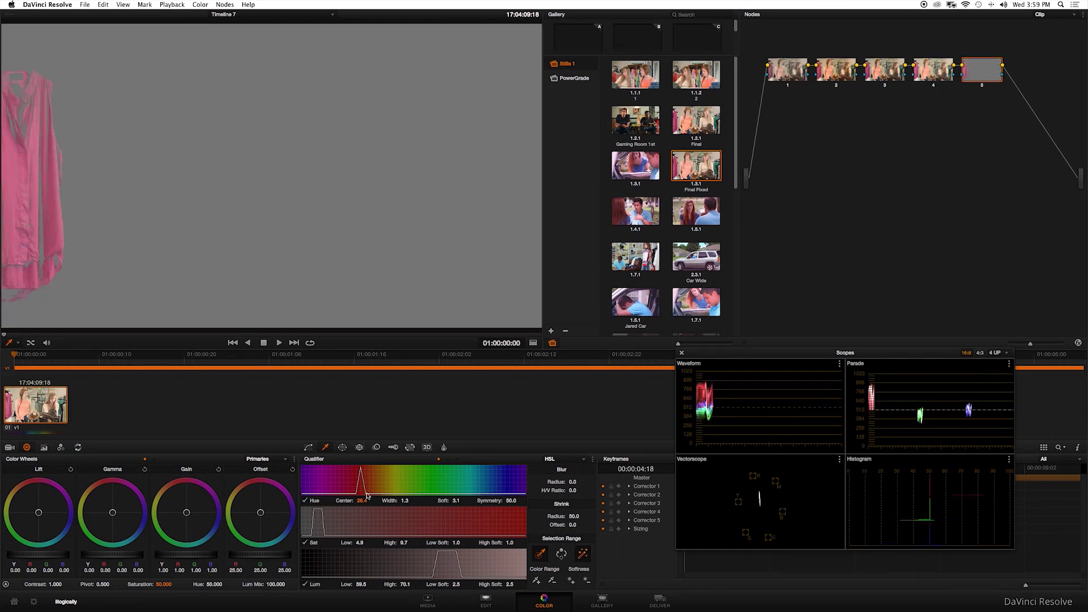
# Widen the hue range and add the shirt's darker areas, refining the key to hue 27.0, luminance 53.2–70.1
pyautogui.moveTo(458, 495); pyautogui.dragTo(470, 495)
pyautogui.click(536, 583)
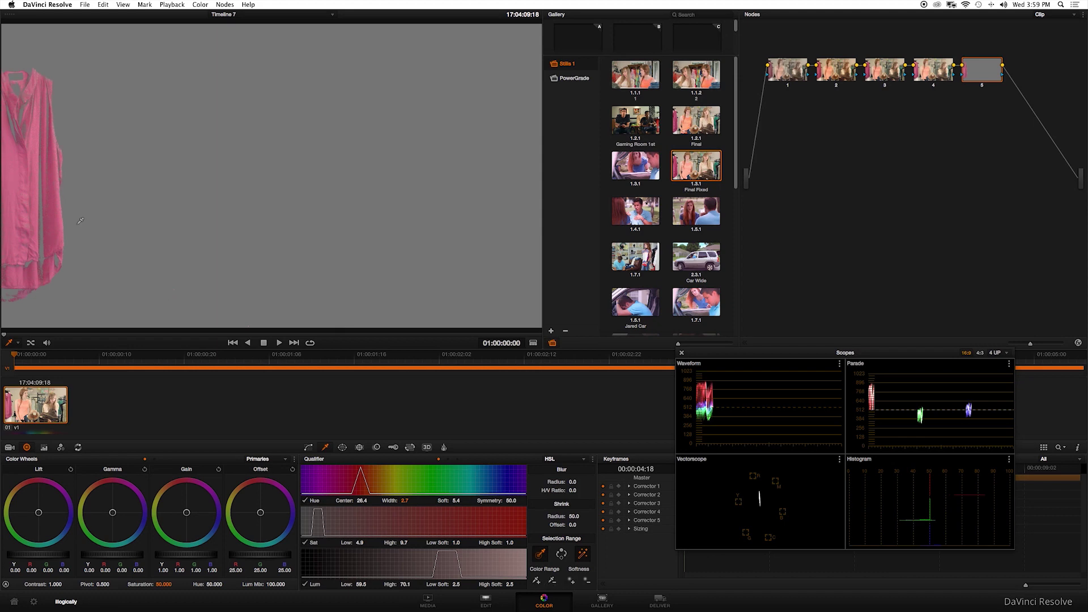
pyautogui.click(46, 204)
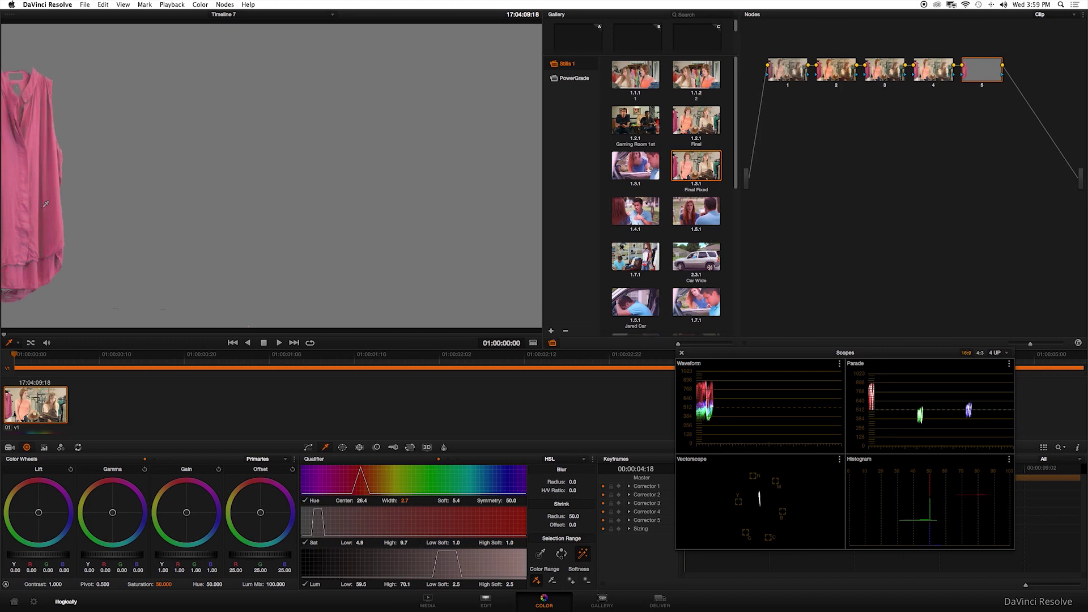
pyautogui.click(46, 204)
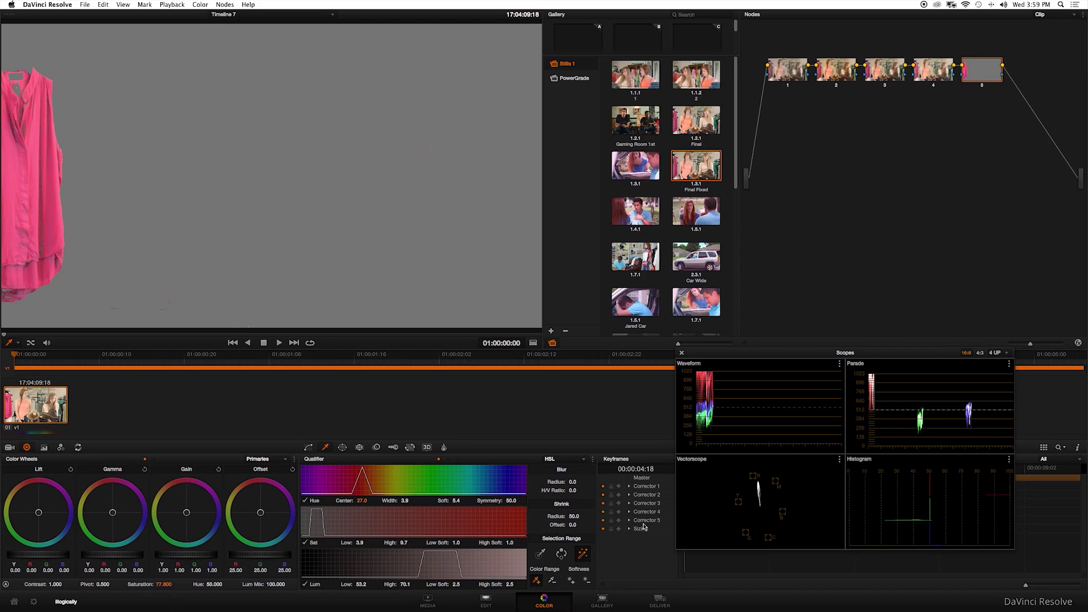
pyautogui.click(583, 555)
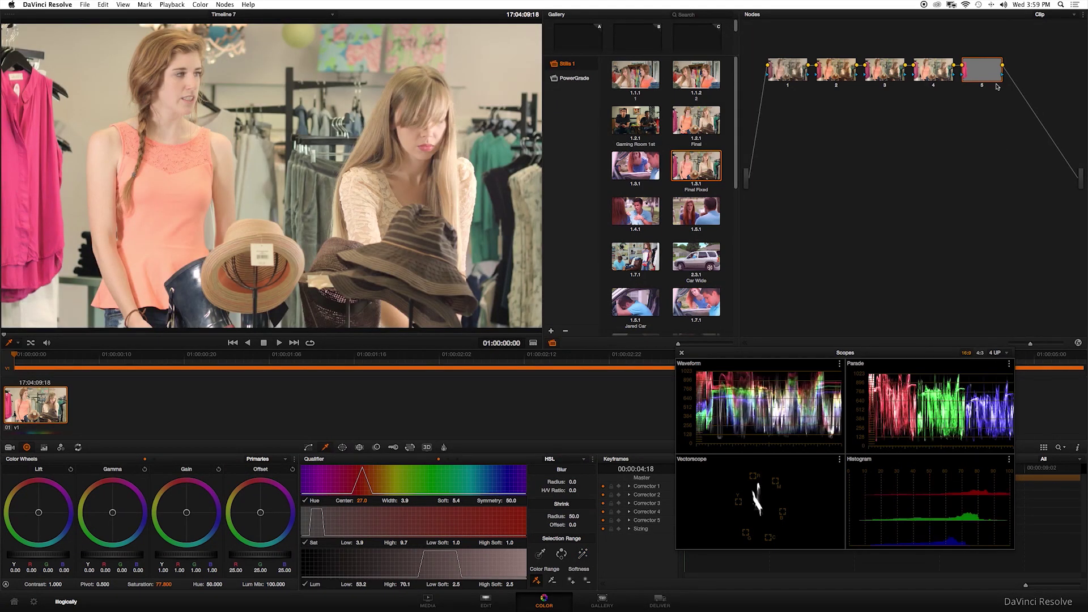
# Compare with node 5 bypassed, add node 6, and key the orange top's colour (hue 34.6)
pyautogui.click(982, 86)
pyautogui.click(982, 88)
pyautogui.hotkey('alt', 's')
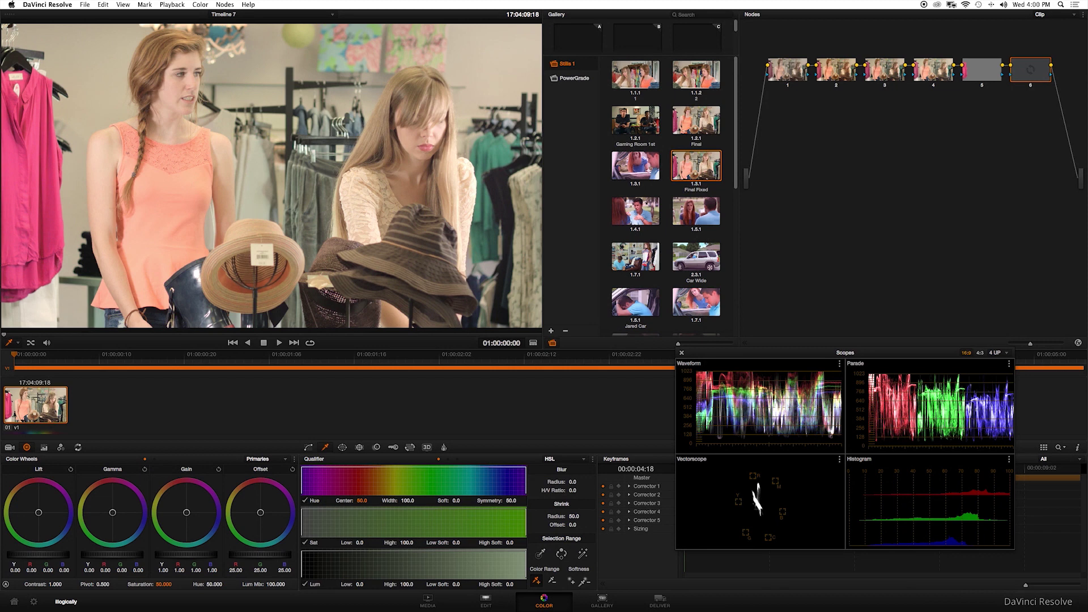
pyautogui.click(541, 554)
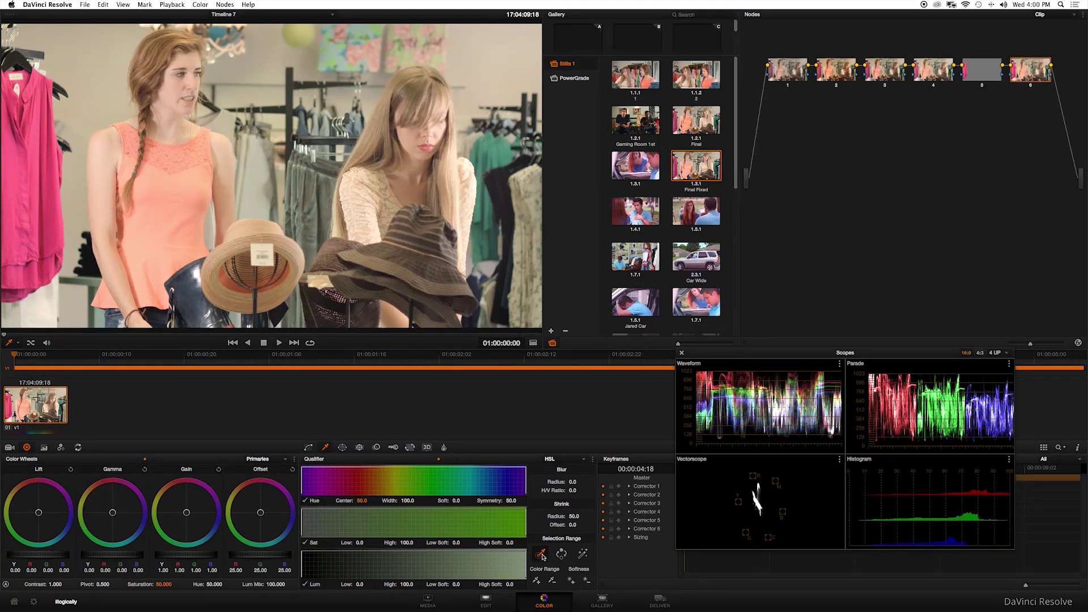
pyautogui.click(171, 193)
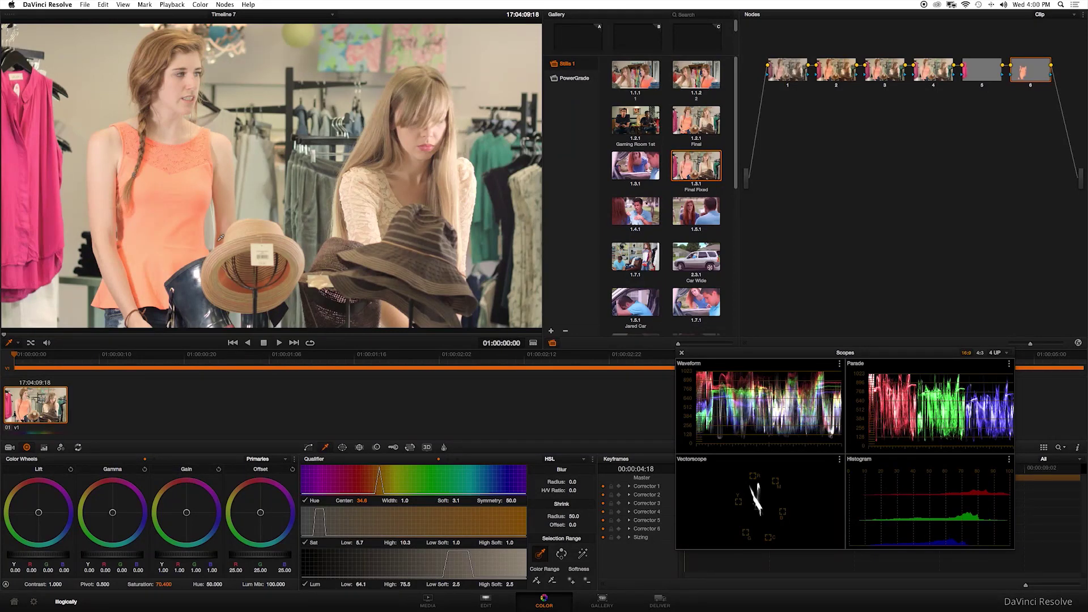
# Add an outside node 7 with saturation 80, then add node 8
pyautogui.hotkey('alt', 'o')
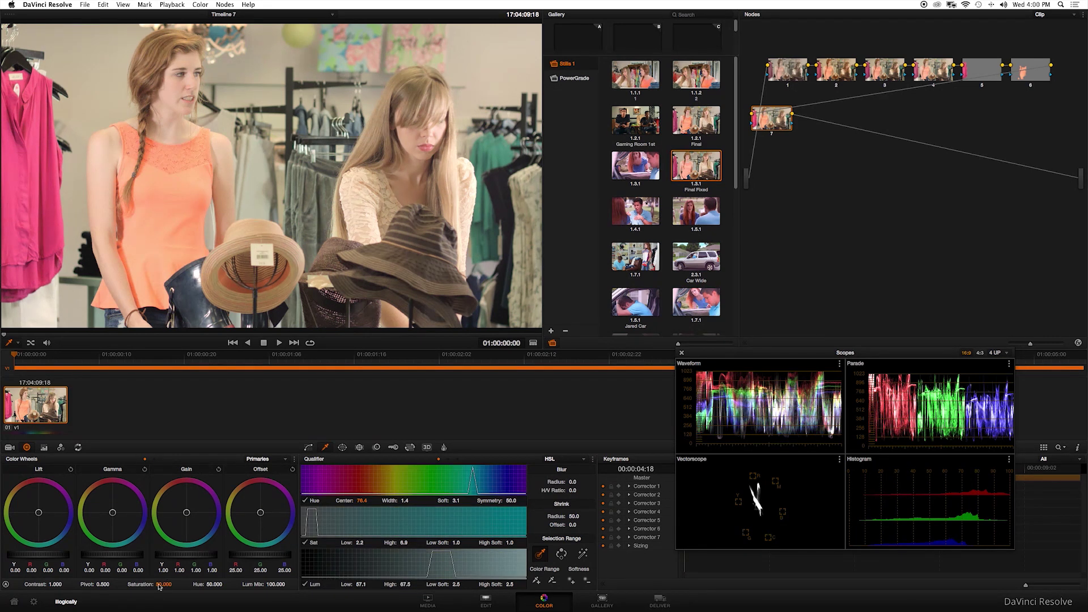
pyautogui.moveTo(166, 584); pyautogui.dragTo(204, 585)
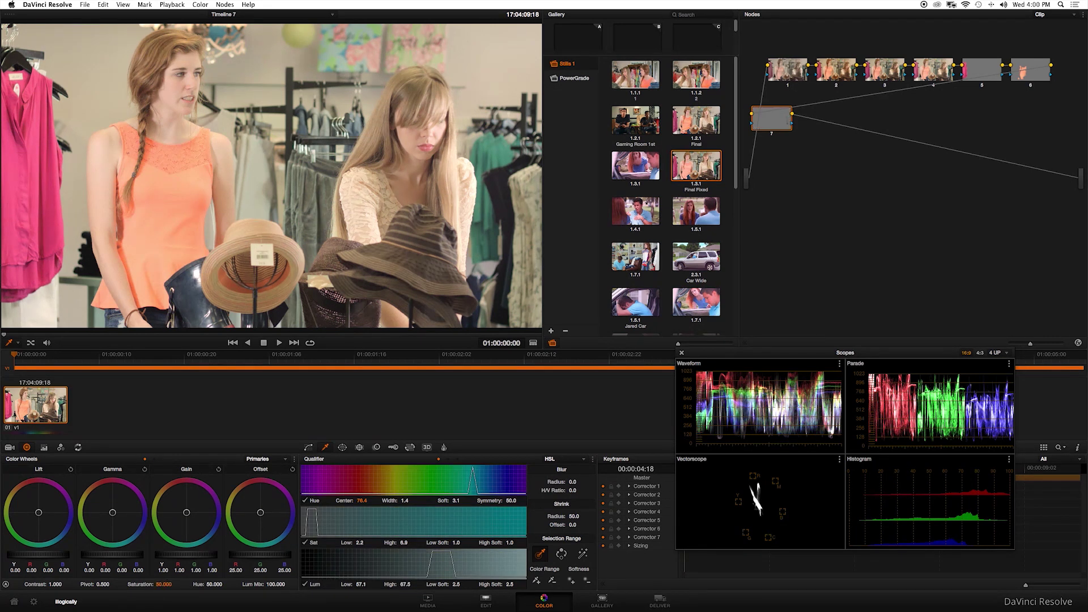
pyautogui.write('80')
pyautogui.press('Return')
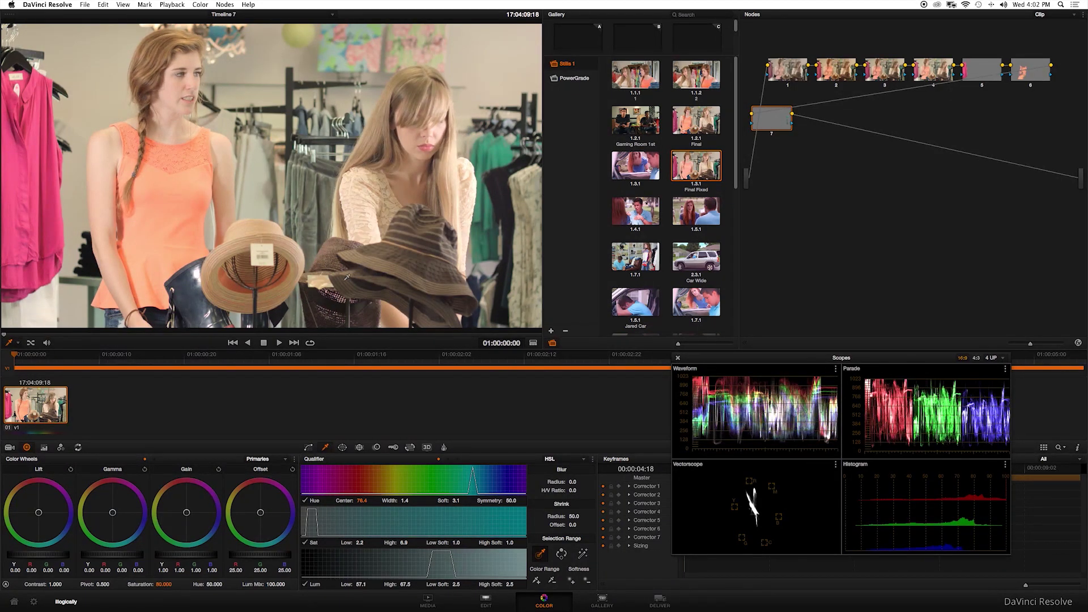
pyautogui.hotkey('alt', 's')
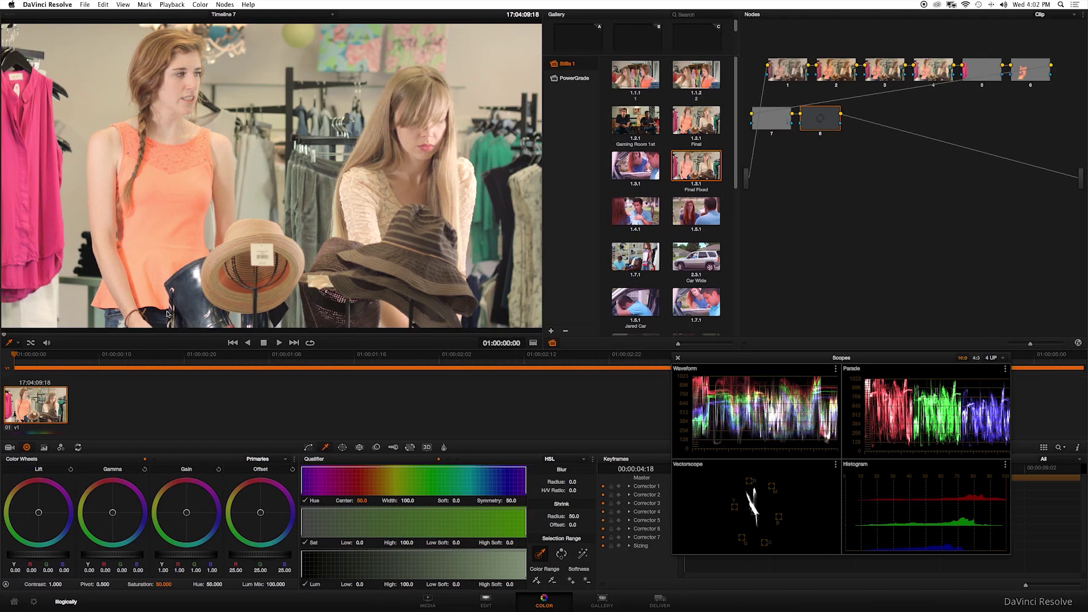
# On a later frame, key the pale background (hue 88.8), push its Gain toward blue, and add node 9
pyautogui.click(220, 357)
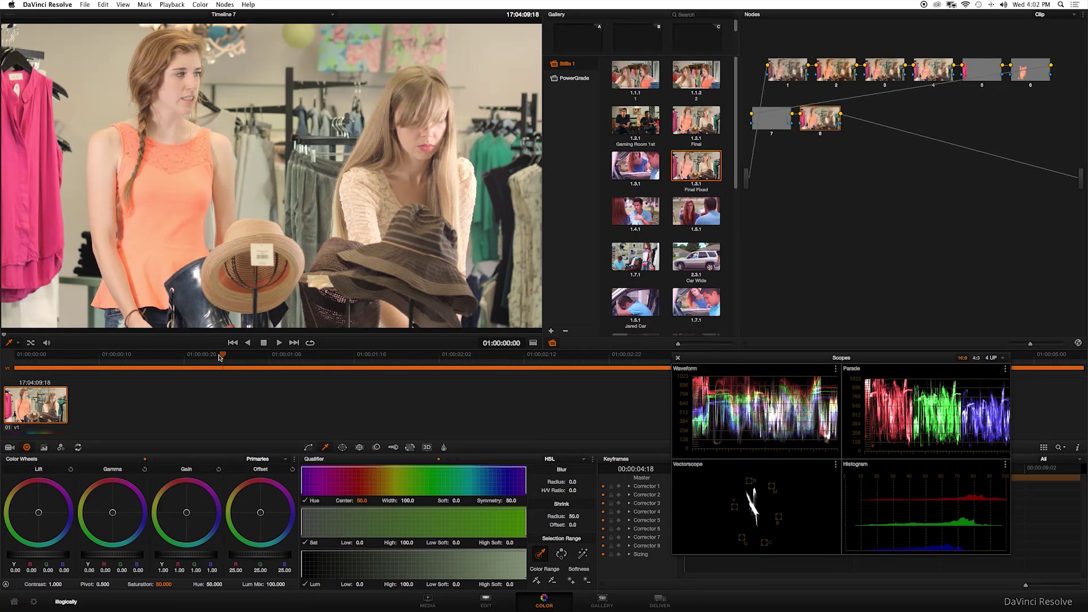
pyautogui.moveTo(221, 357); pyautogui.dragTo(213, 356)
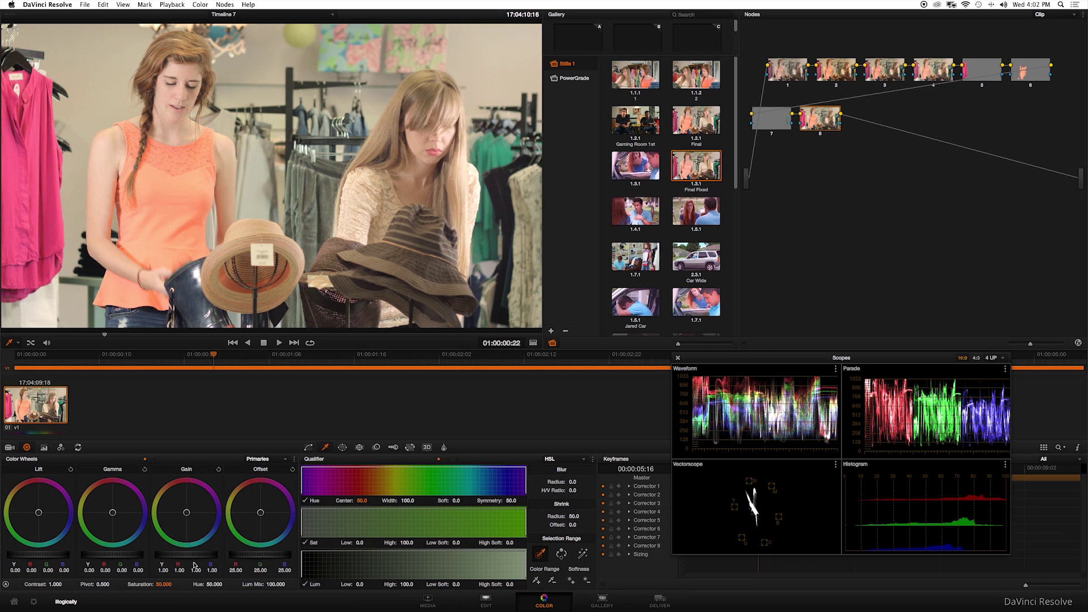
pyautogui.click(136, 319)
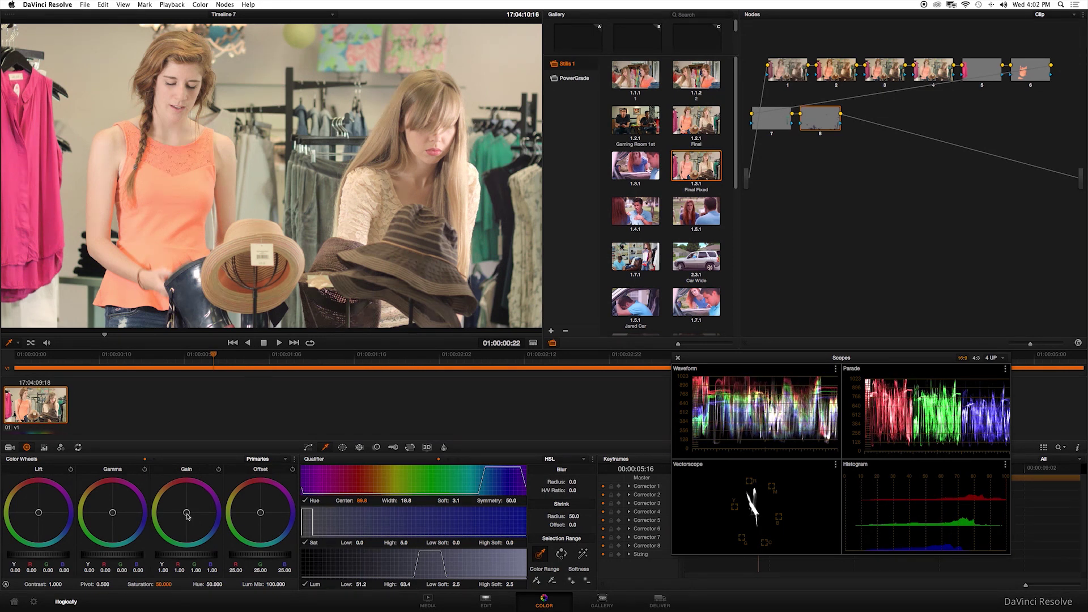
pyautogui.moveTo(200, 536); pyautogui.dragTo(204, 542)
pyautogui.hotkey('alt', 's')
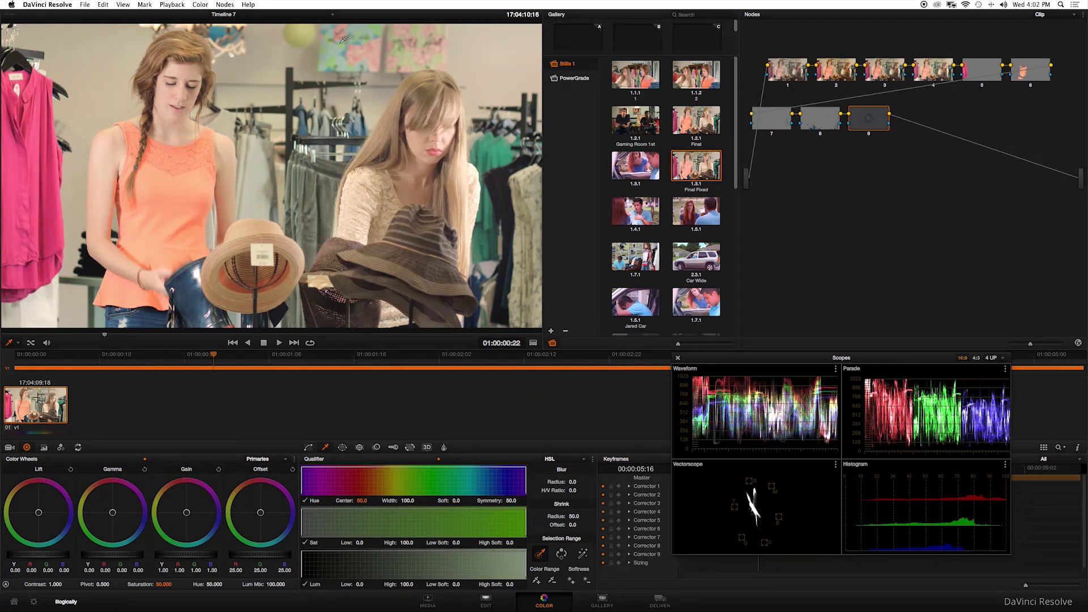
# Key the yellow ball (hue 45.8) and warm its Gain toward orange
pyautogui.click(304, 30)
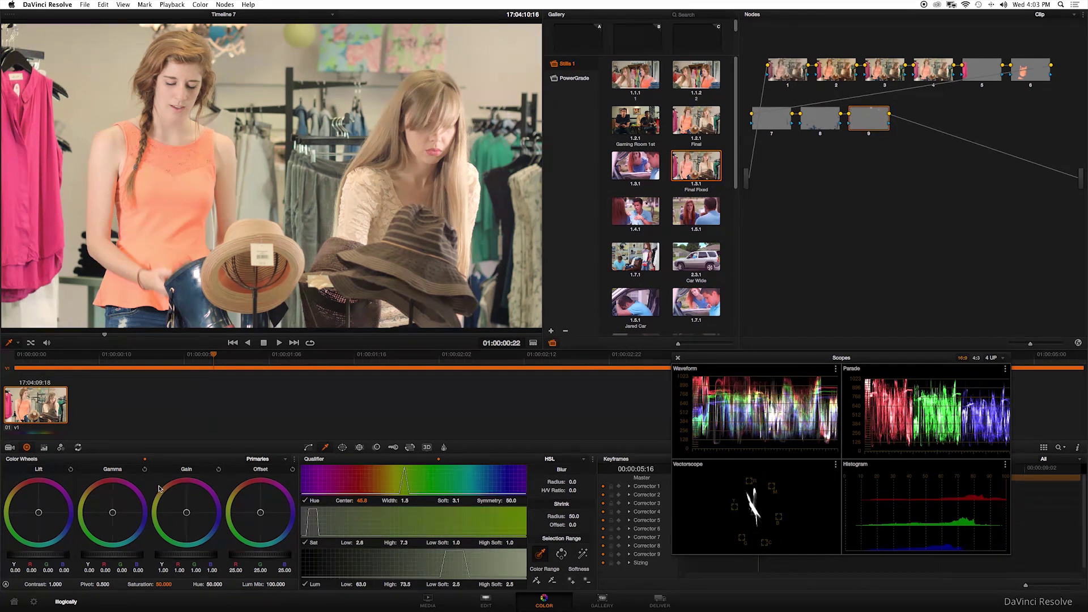
pyautogui.moveTo(161, 490); pyautogui.dragTo(158, 488)
pyautogui.moveTo(184, 514); pyautogui.dragTo(195, 525)
# Check the yellow ball's key isolated over grey in highlight mode
pyautogui.click(581, 555)
pyautogui.click(246, 98)
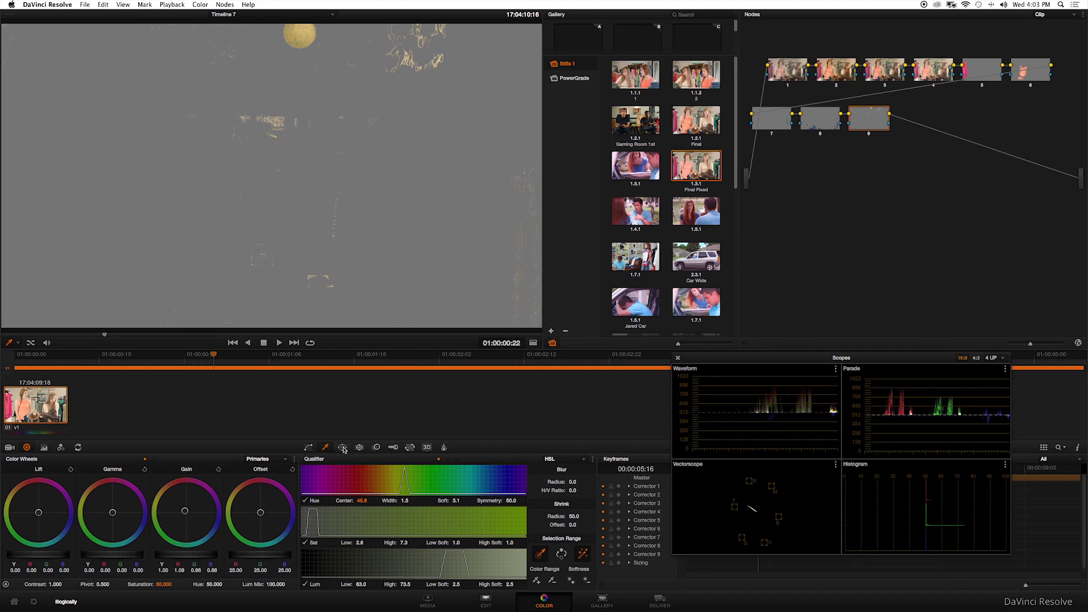
pyautogui.click(343, 448)
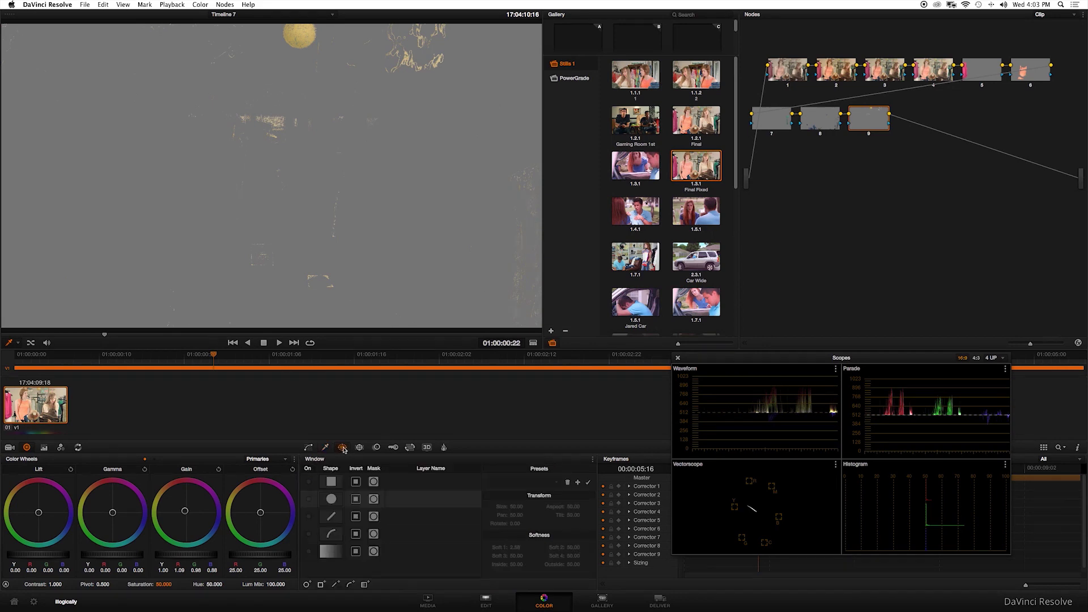
# Enable a rectangle window on node 9, move it over the yellow ball and reshape it into a trapezoid
pyautogui.click(309, 483)
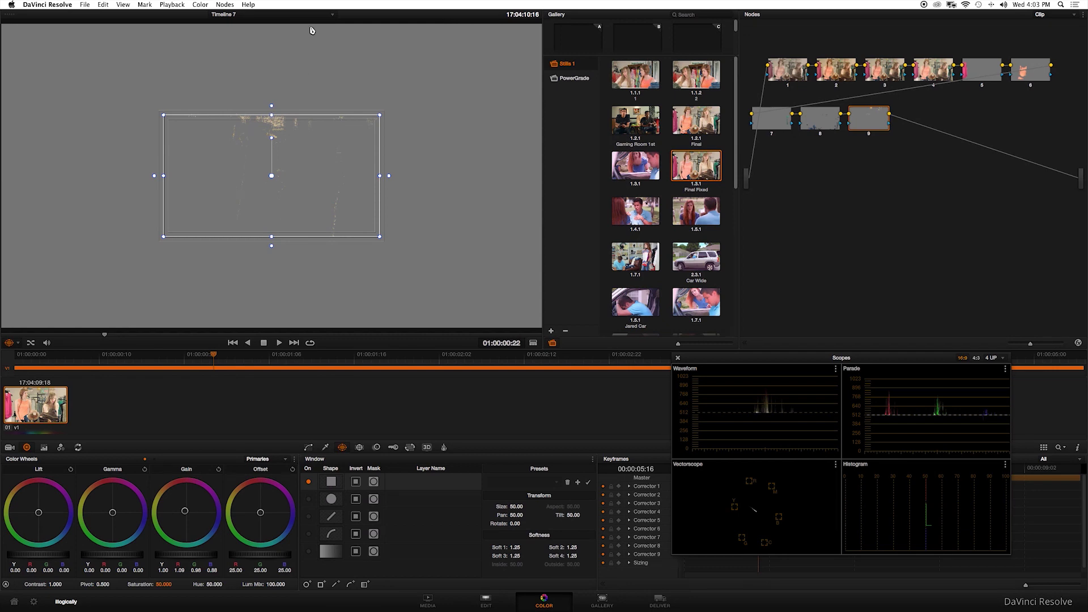
pyautogui.moveTo(303, 116); pyautogui.dragTo(301, 75)
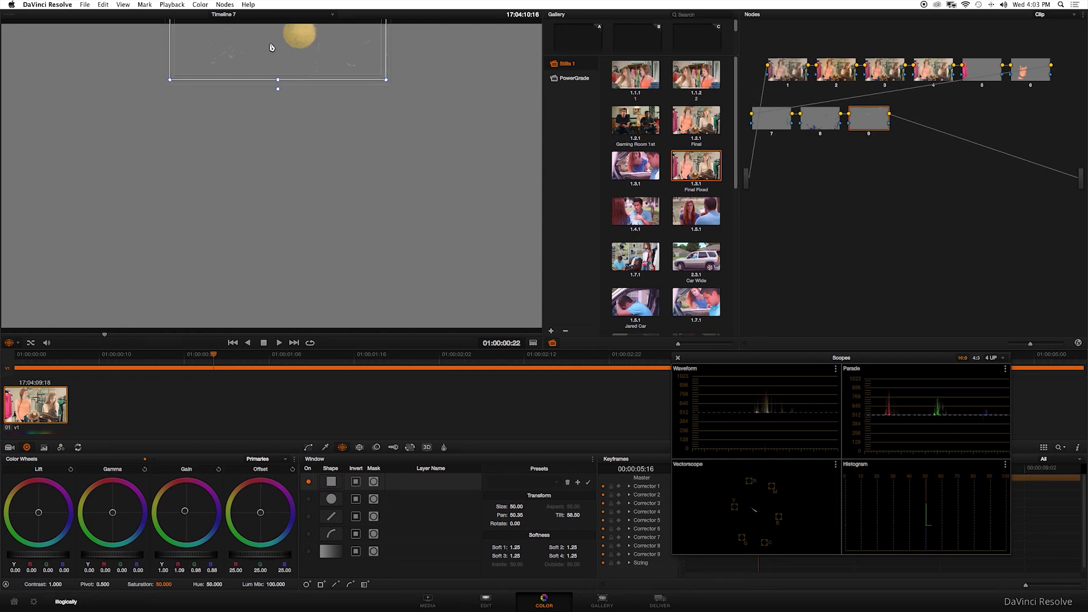
pyautogui.moveTo(385, 80); pyautogui.dragTo(329, 48)
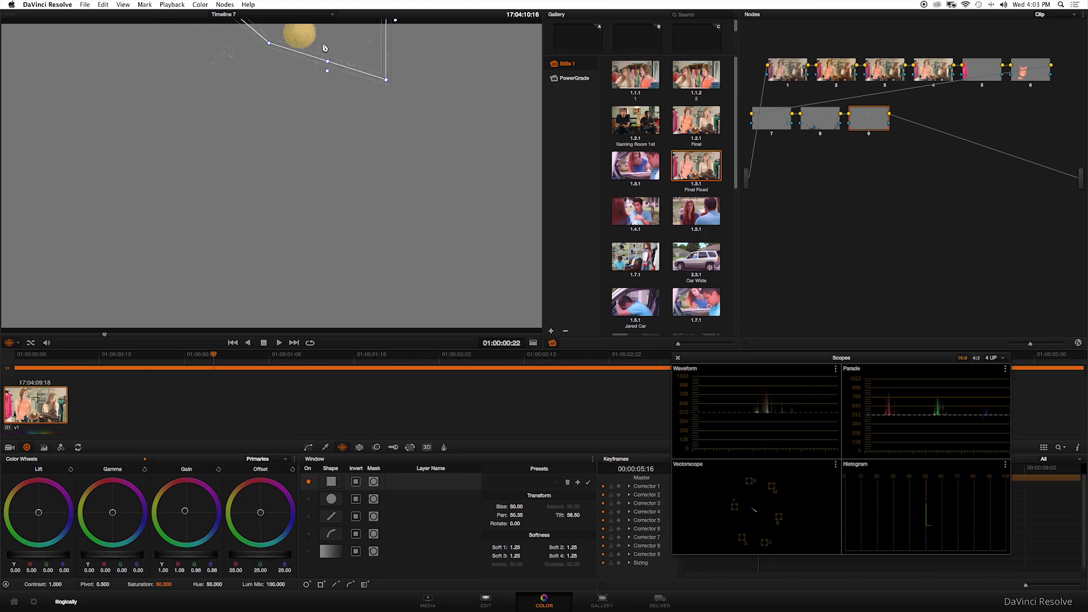
pyautogui.hotkey('ctrl', 'z')
pyautogui.moveTo(298, 59); pyautogui.dragTo(326, 90)
pyautogui.moveTo(295, 57); pyautogui.dragTo(296, 67)
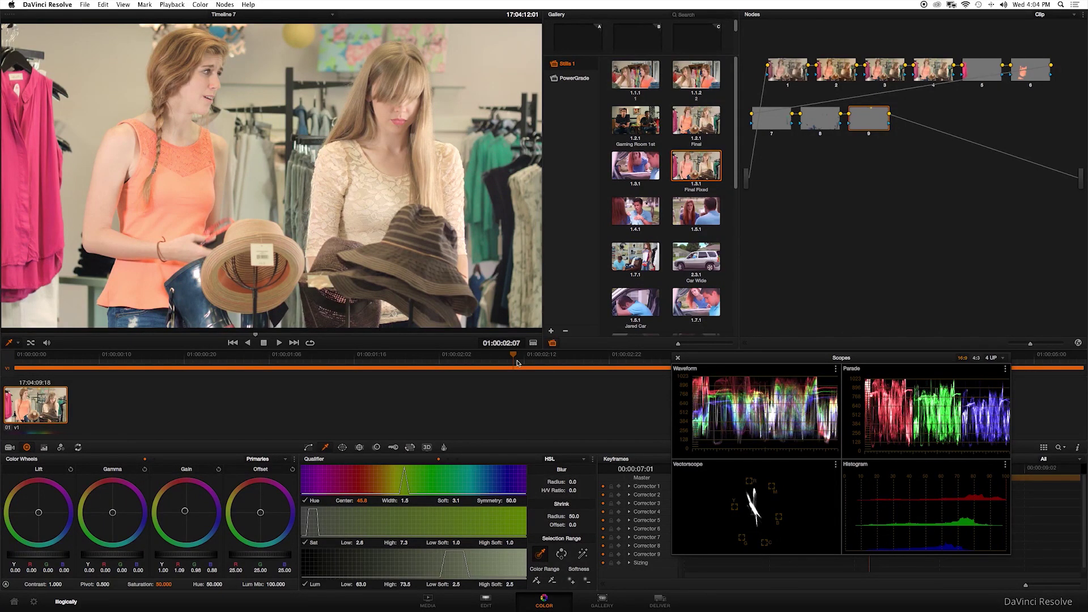
# Add serial node 10, key the women's skin (hue 37.1, luminance 68.4–76.5) and preview it over grey
pyautogui.hotkey('alt', 's')
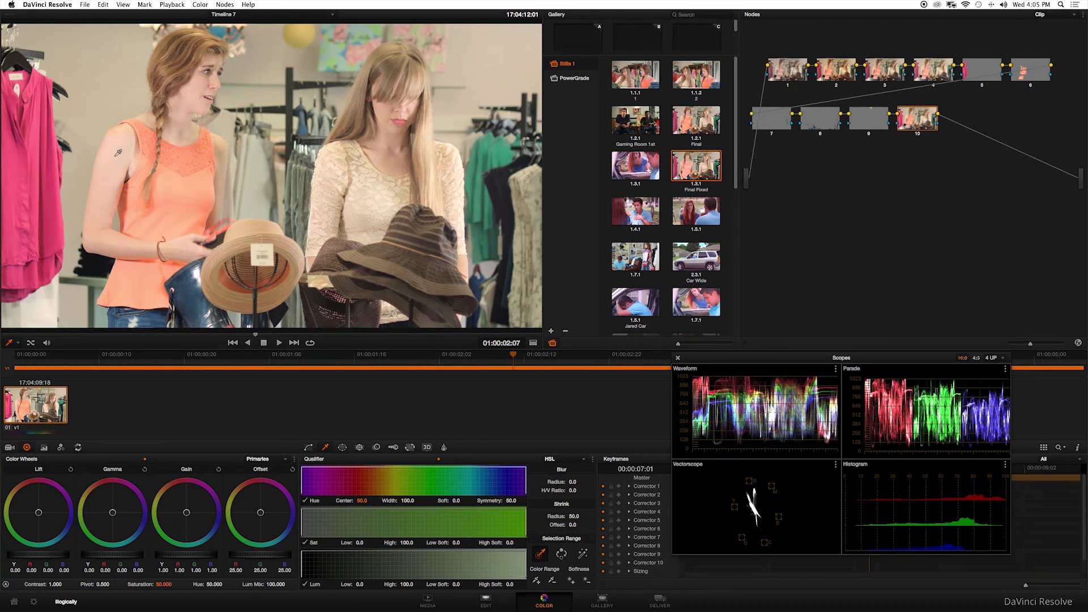
pyautogui.click(116, 155)
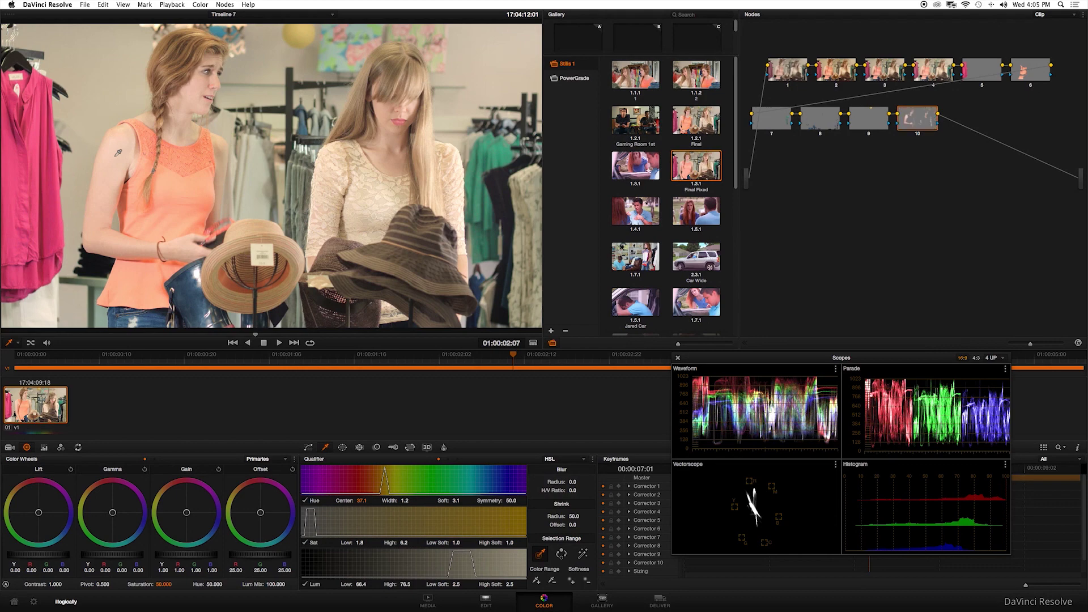
pyautogui.click(583, 559)
pyautogui.hotkey('shift', 'h')
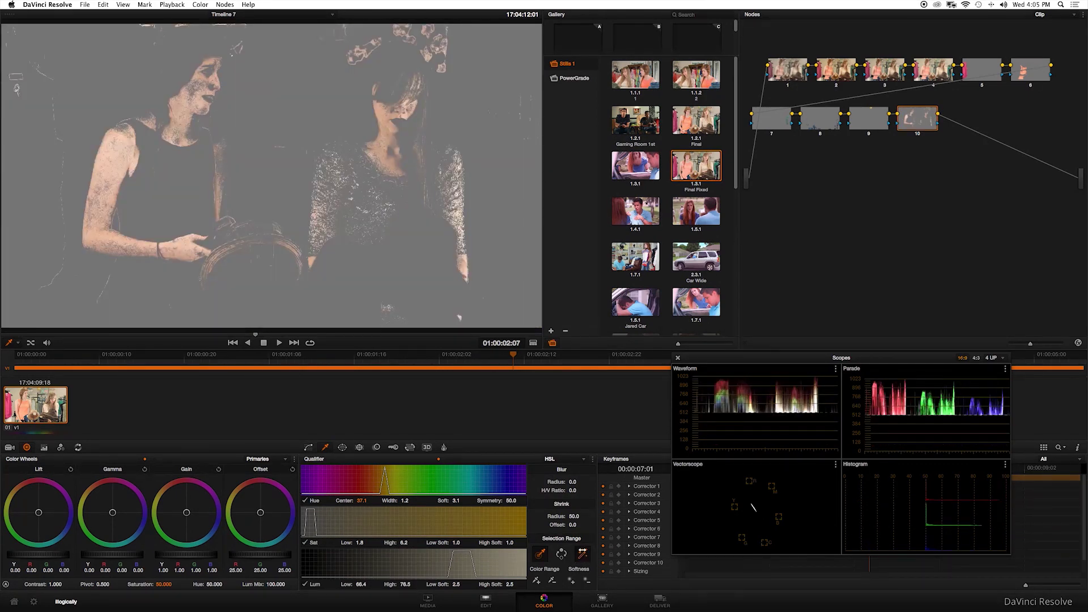